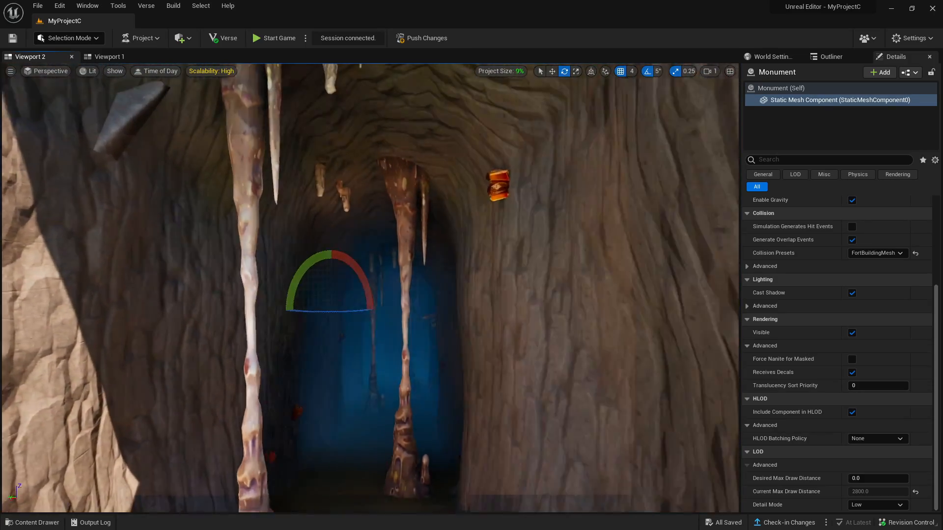
Examine the existing cave tunnel with its stalactites and the rocky mountain outside
key(w)
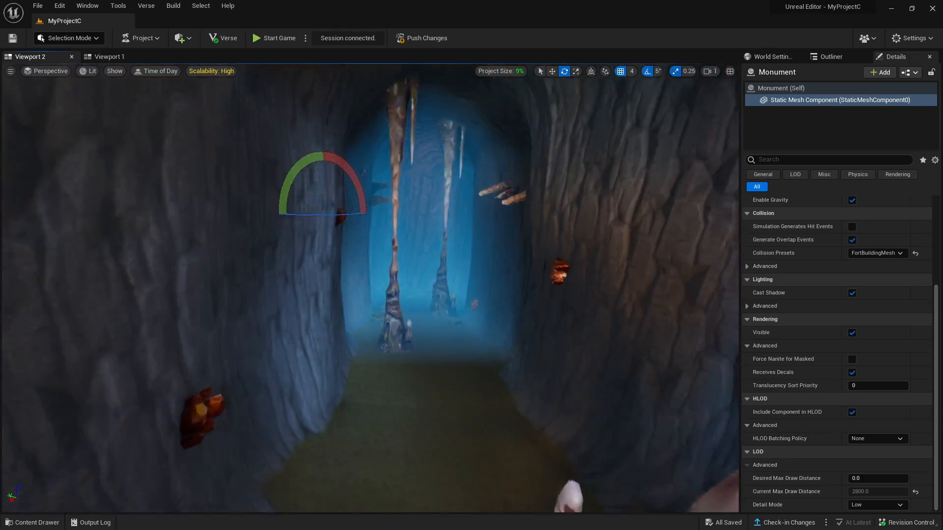
key(w)
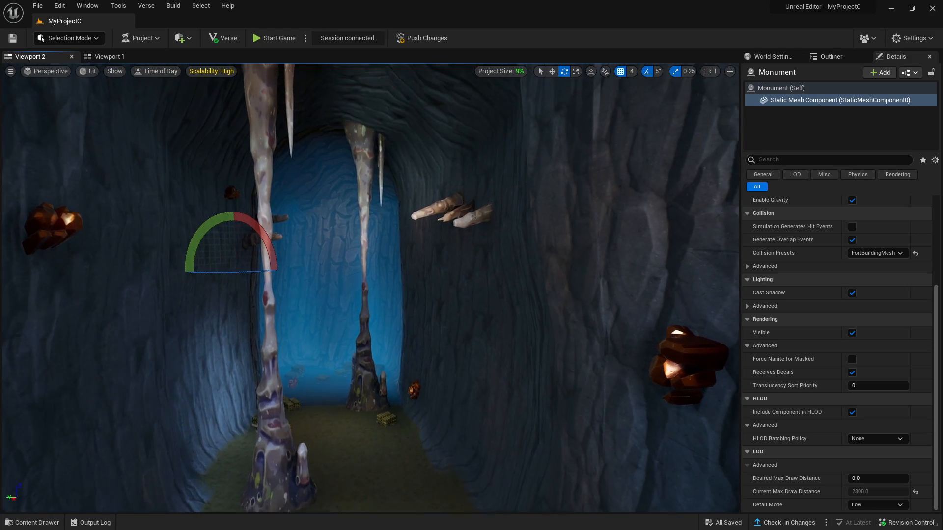
key(w)
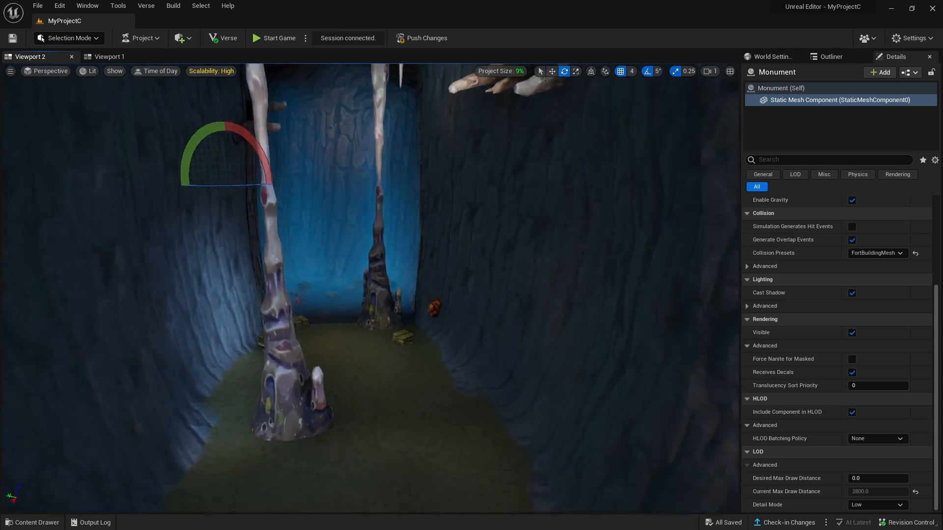
key(w)
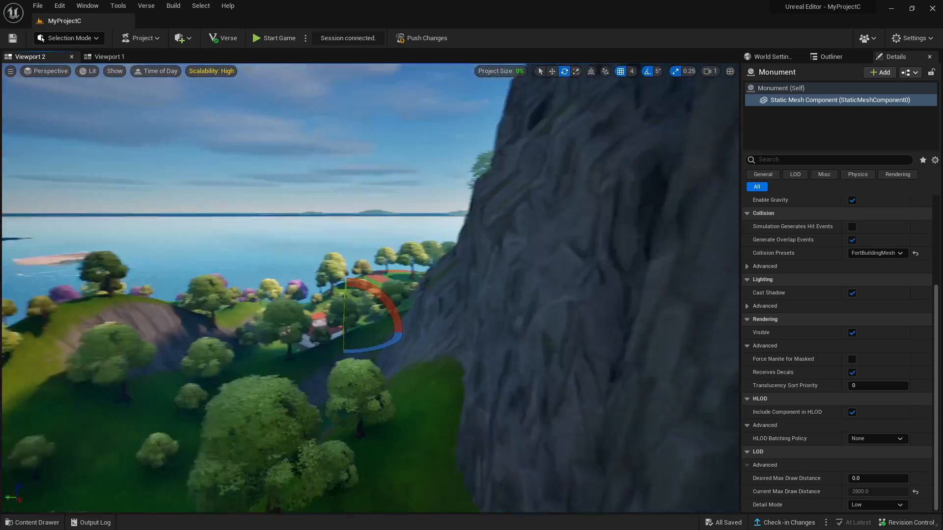
key(w)
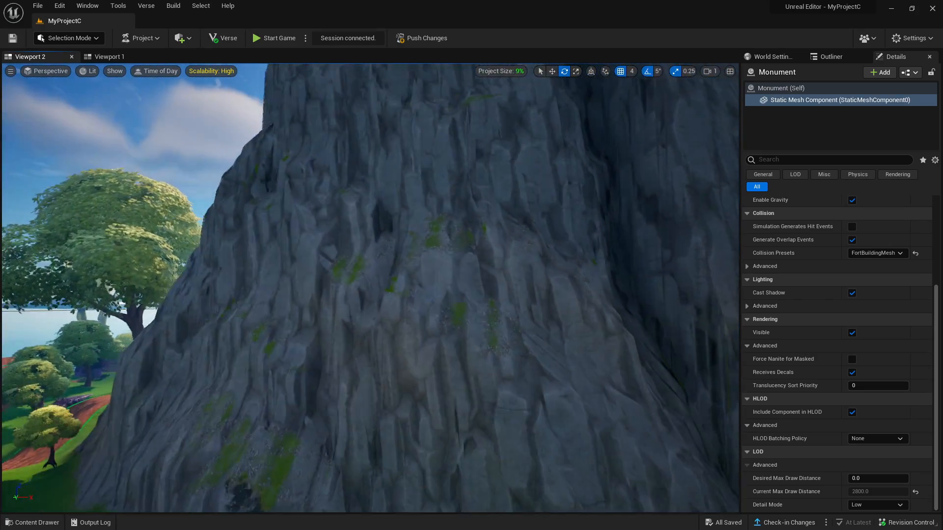
key(s)
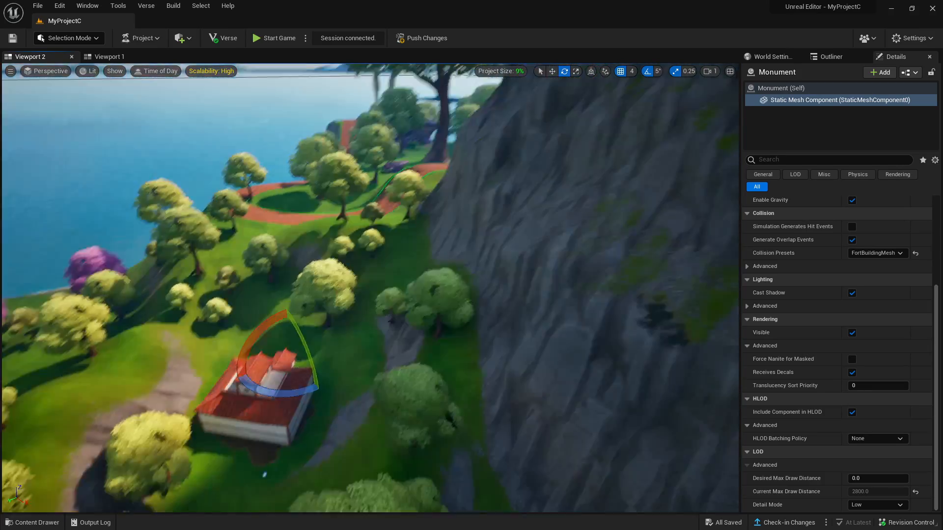
key(w)
key(w)
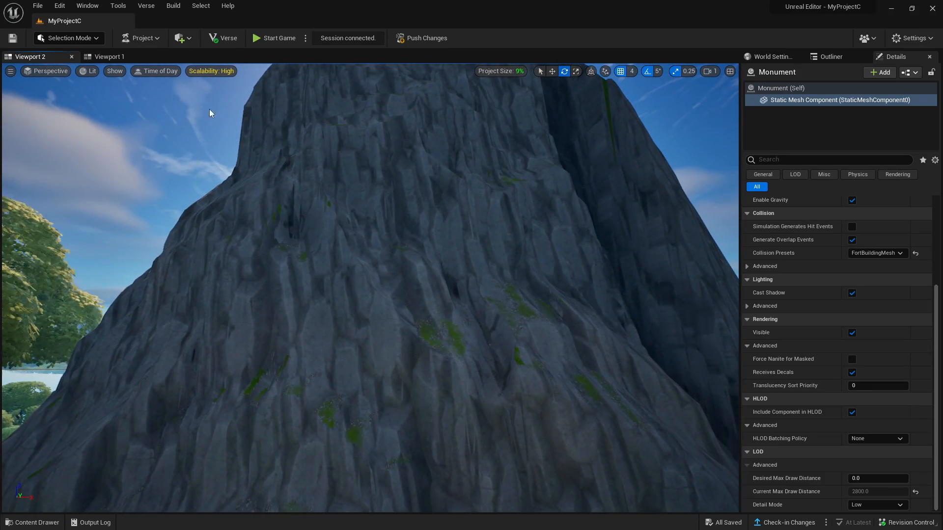
Cut an opening through the grey cliff face with the Landscape Visibility tool
click(75, 37)
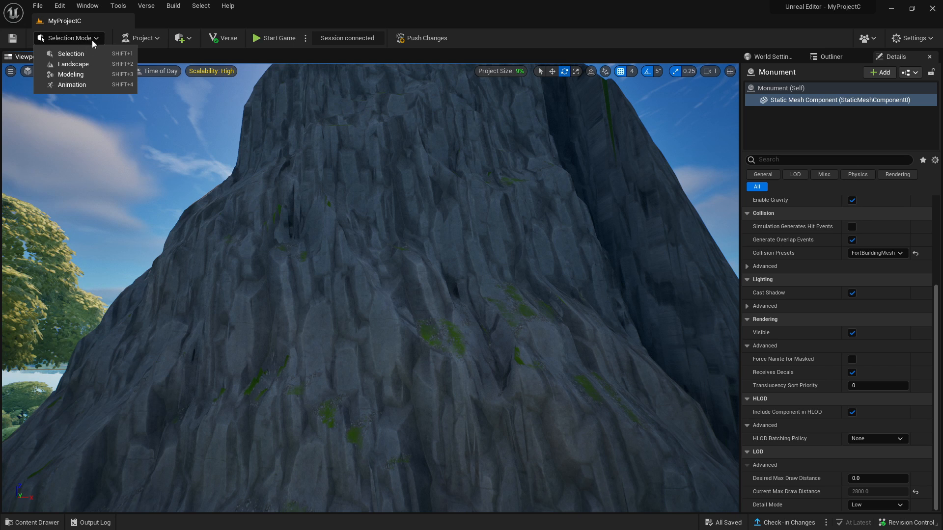
click(74, 64)
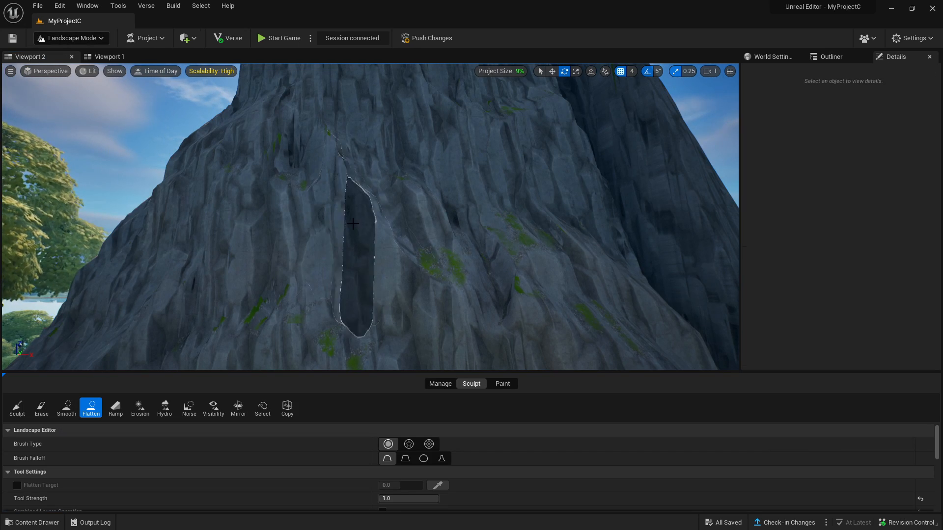
click(214, 408)
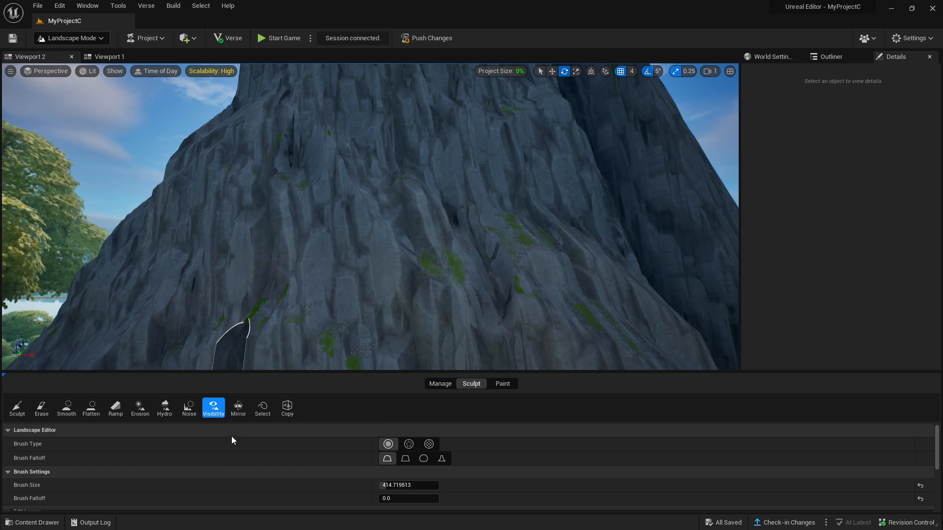
scroll(220, 445, down, 1)
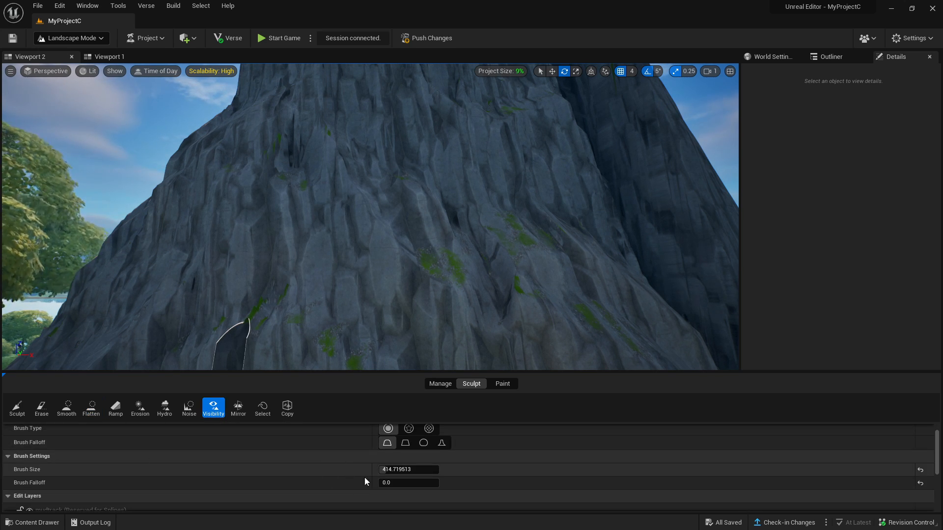
scroll(388, 481, down, 6)
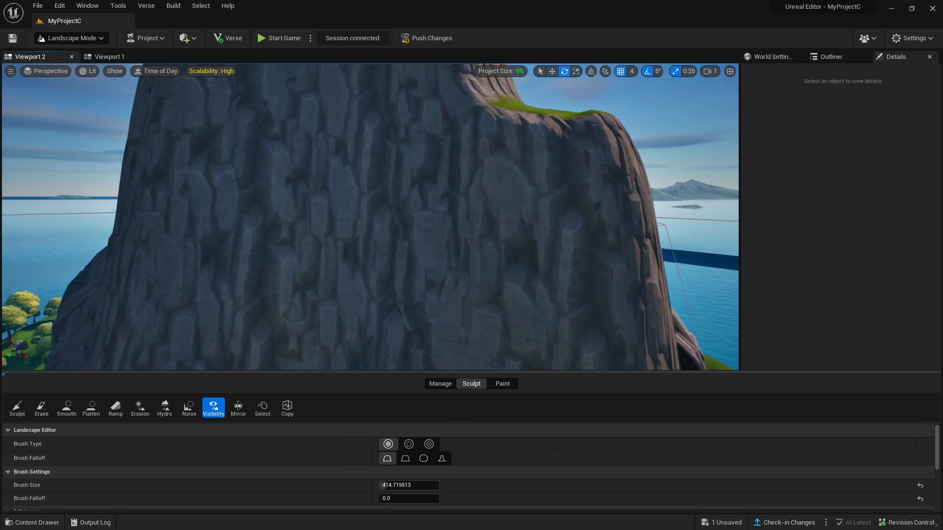
mouse_move(344, 202)
mouse_down()
mouse_move(383, 196)
mouse_move(313, 181)
mouse_move(275, 211)
mouse_move(327, 245)
mouse_up()
key(w)
mouse_move(327, 244)
right_down()
mouse_move(316, 223)
mouse_move(324, 260)
right_up()
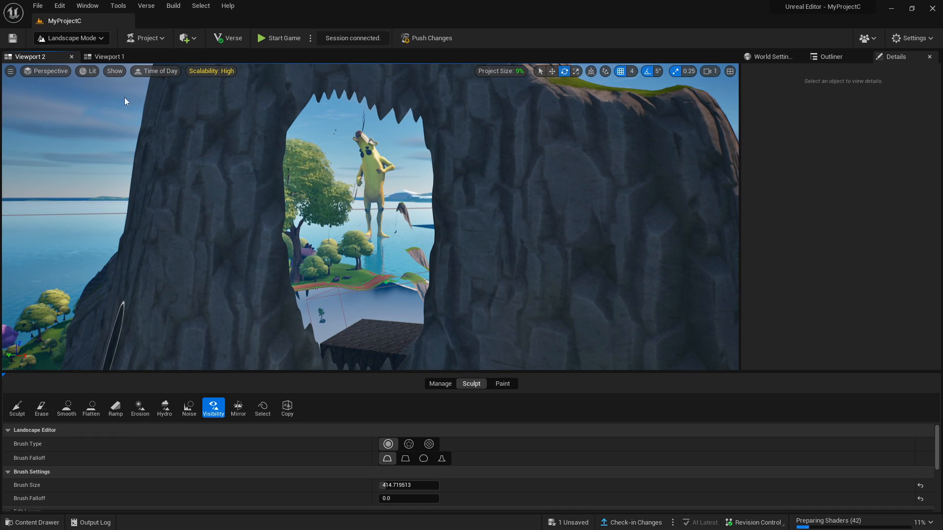
Return to Selection mode and place a Cave Inner Middle piece beside the cliff
click(83, 39)
click(175, 187)
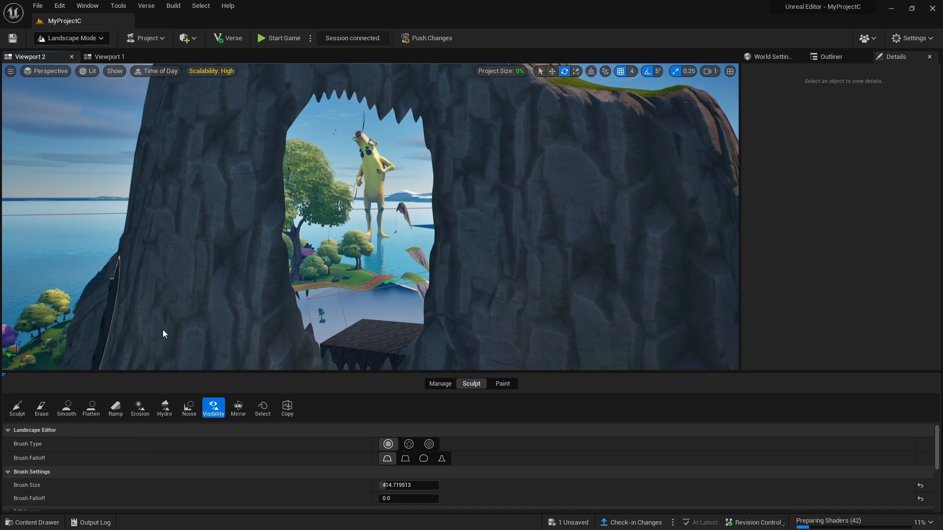
key(shift+1)
click(61, 524)
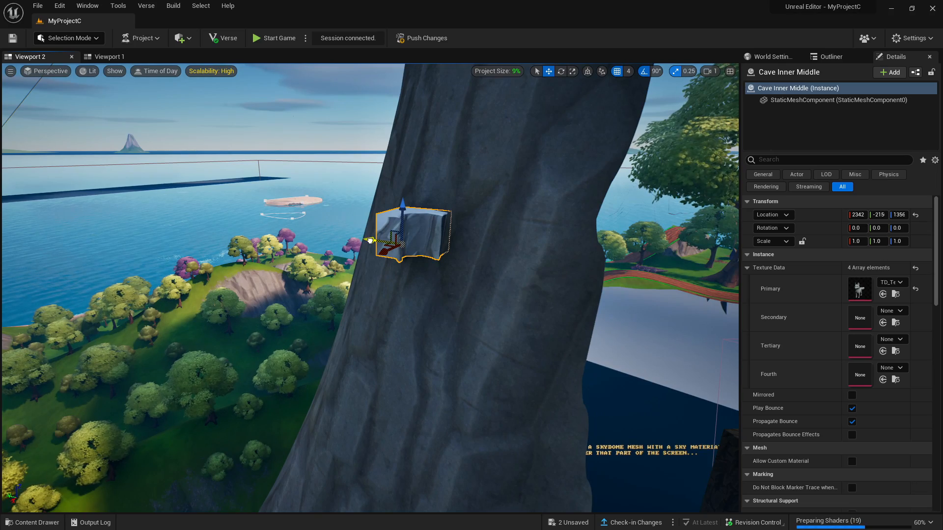
Move the Cave Inner Middle piece lower, to the edge of the opening in the cliff
drag(370, 241, 528, 293)
right_drag(529, 293, 432, 287)
key(d)
drag(503, 247, 426, 379)
key(a)
right_drag(426, 378, 496, 324)
key(s)
key(w)
key(d)
key(w)
key(a)
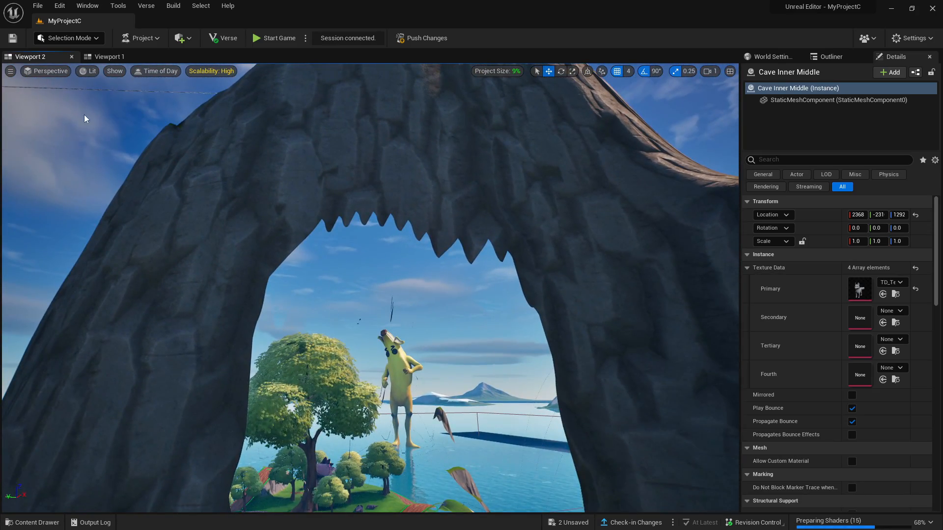
Switch to Landscape mode and set the Visibility tool's brush size to 1
click(82, 41)
click(78, 65)
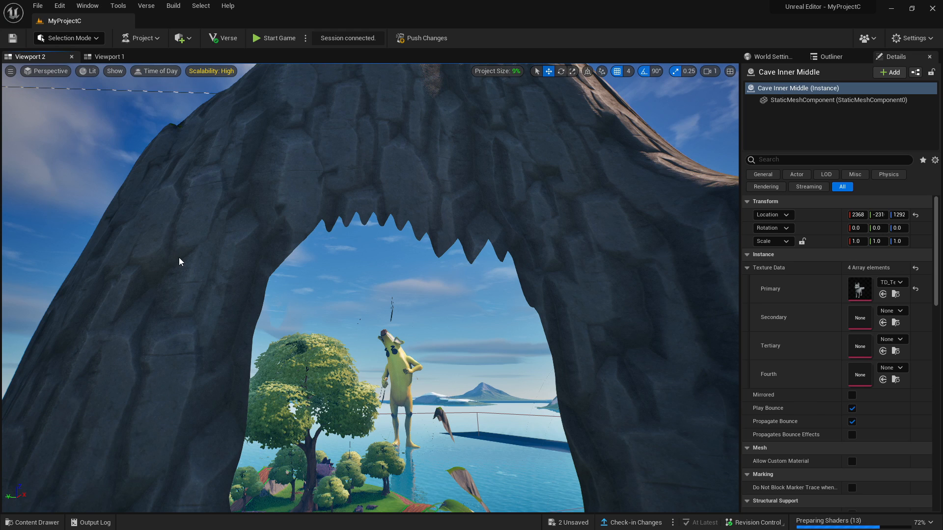
click(213, 408)
click(408, 485)
text(1)
key(Return)
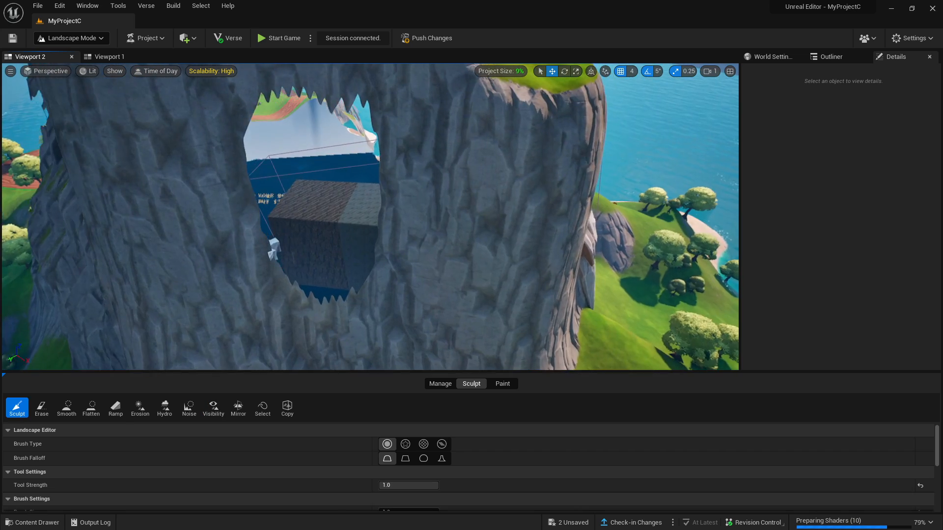
Activate the landscape Visibility tool and enlarge its brush size to about 1779
right_drag(296, 143, 297, 143)
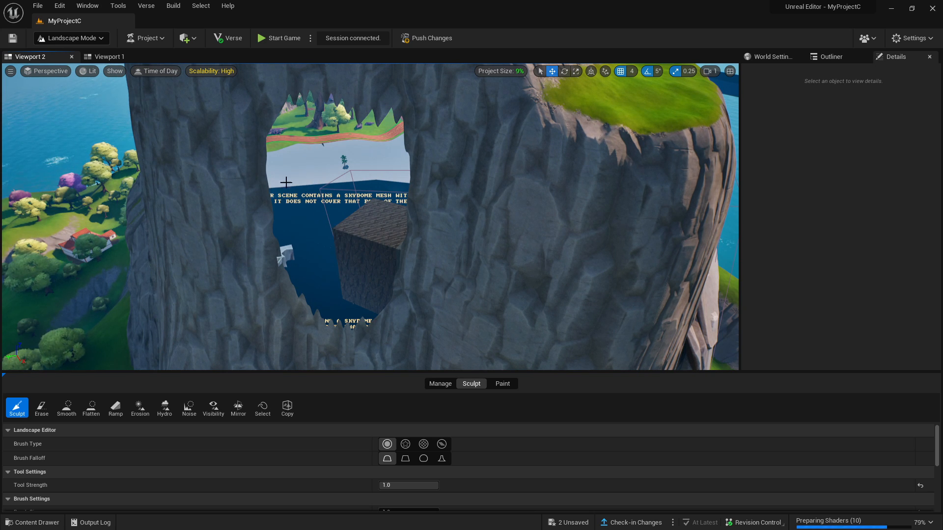
click(69, 42)
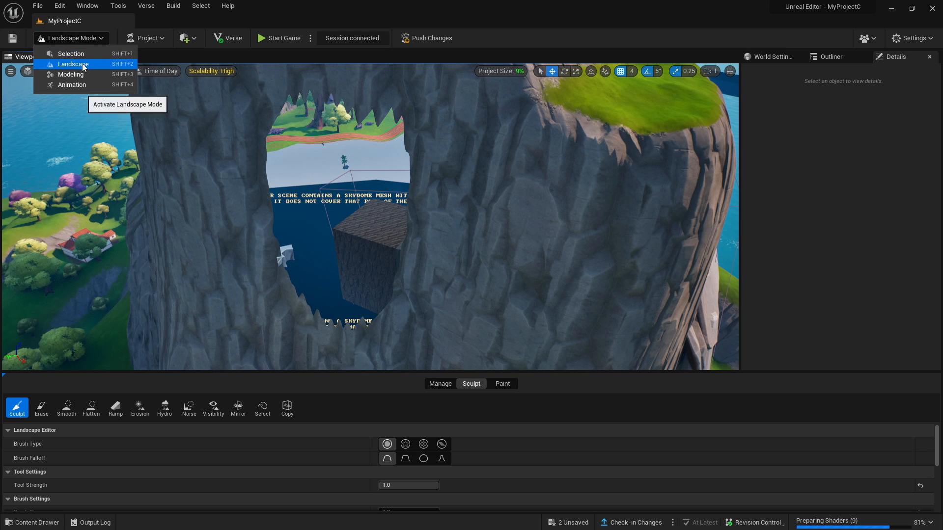
click(83, 64)
right_drag(355, 205, 347, 201)
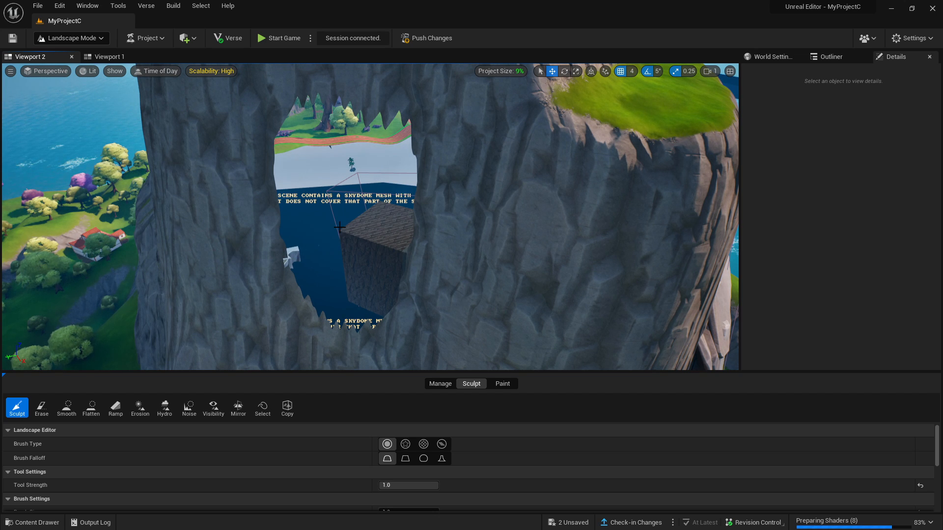
click(213, 407)
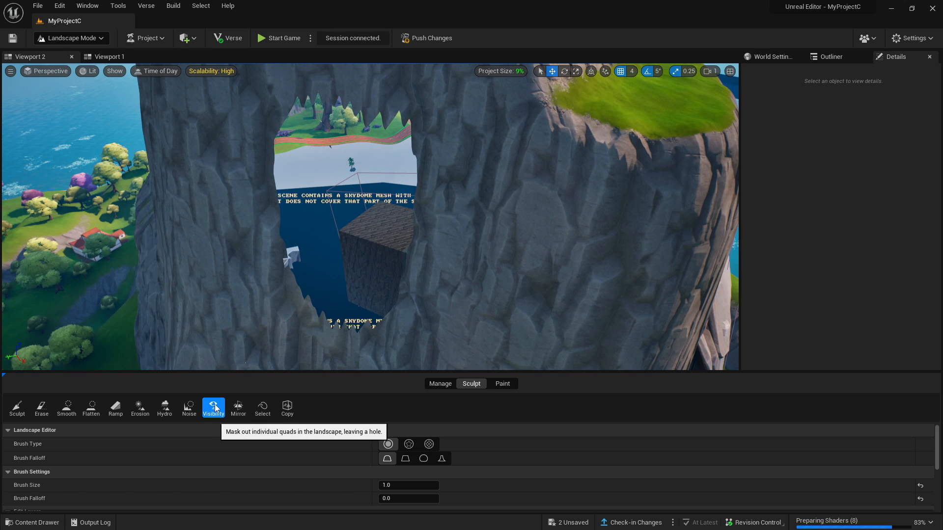
drag(409, 485, 426, 485)
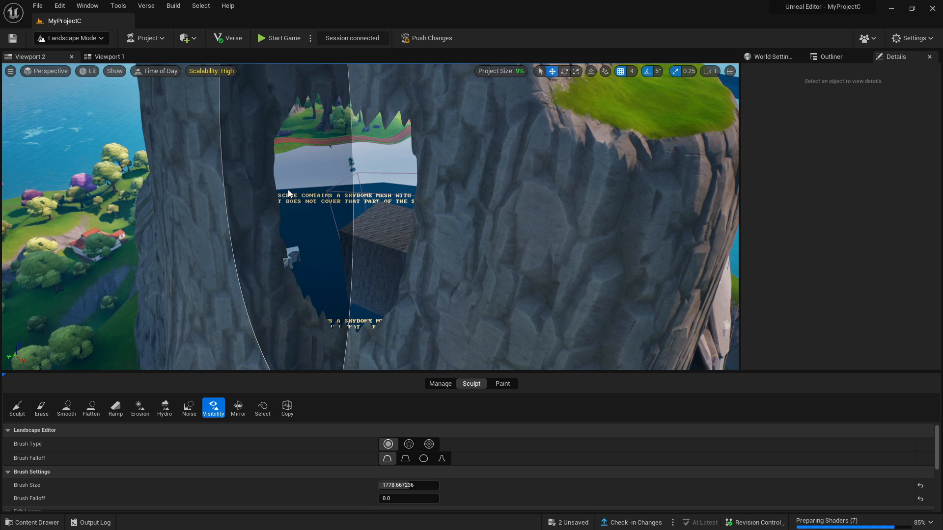
Restore the hidden landscape on both sides of the mountain with the Visibility brush, closing the openings
shift+drag(287, 190, 374, 195)
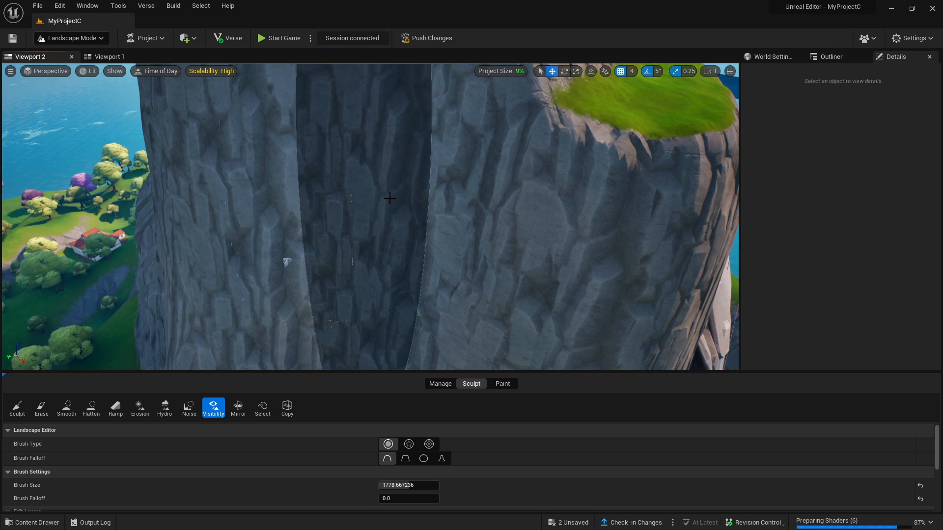
mouse_move(382, 255)
right_down()
mouse_move(290, 207)
mouse_move(418, 192)
mouse_move(432, 203)
right_up()
key(a)
key(s)
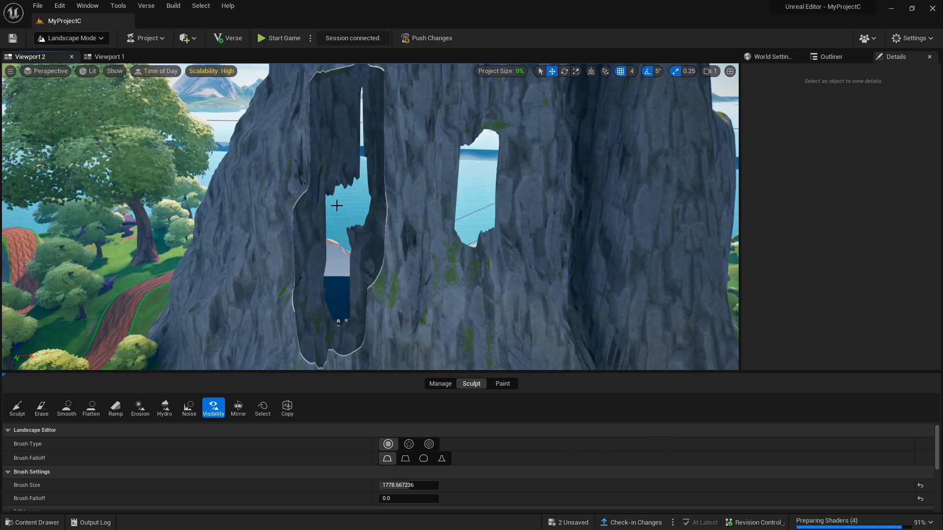
shift+drag(337, 197, 479, 219)
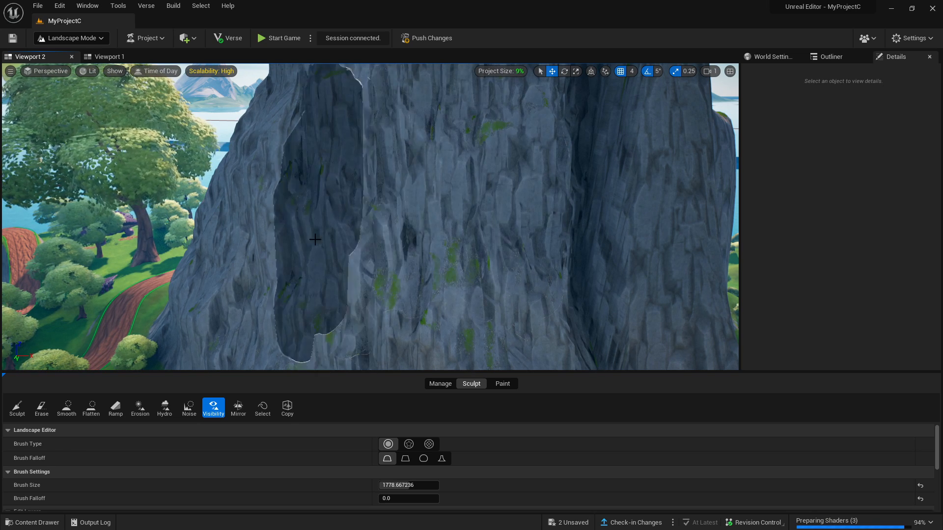
Cut a hole in the grassy ground beside the rock slope with the Visibility brush
key(w)
right_drag(429, 249, 528, 236)
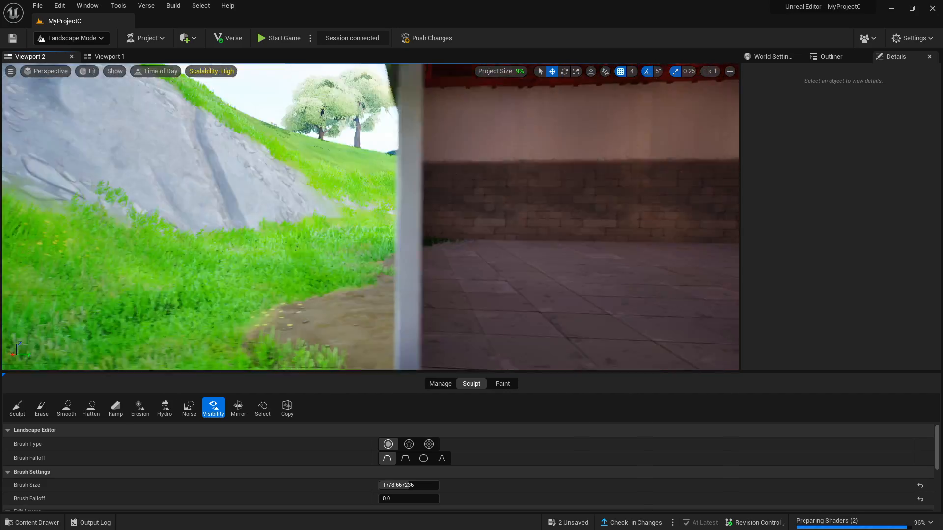
mouse_move(528, 236)
right_down()
mouse_move(584, 235)
mouse_move(582, 265)
mouse_move(521, 270)
mouse_move(479, 245)
mouse_move(560, 245)
mouse_move(569, 256)
mouse_move(555, 275)
mouse_move(540, 275)
mouse_move(496, 246)
mouse_move(462, 241)
mouse_move(457, 221)
mouse_move(457, 275)
right_up()
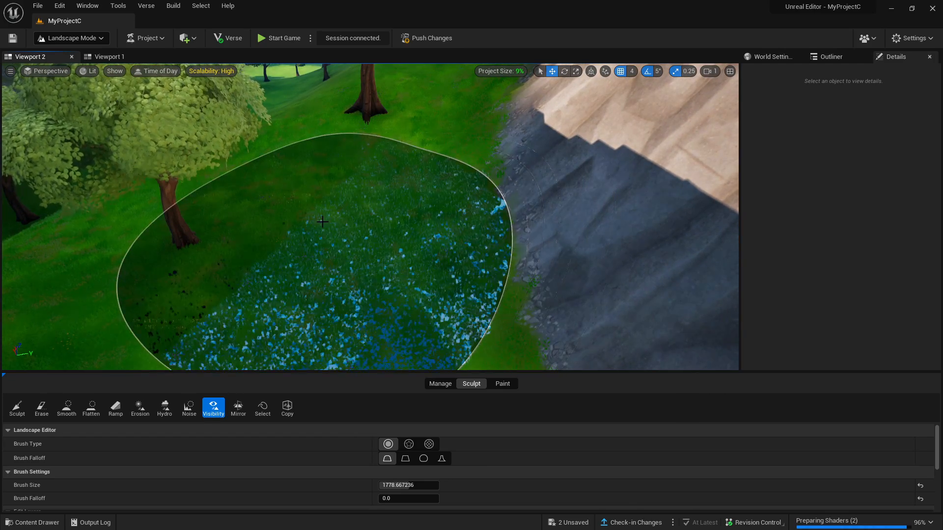
drag(322, 222, 356, 208)
mouse_move(403, 254)
right_down()
mouse_move(383, 260)
mouse_move(393, 196)
mouse_move(418, 198)
mouse_move(388, 203)
mouse_move(369, 223)
mouse_move(221, 255)
mouse_move(226, 275)
mouse_move(231, 265)
mouse_move(226, 285)
mouse_move(221, 167)
mouse_move(223, 245)
mouse_move(187, 280)
mouse_move(167, 275)
mouse_move(158, 221)
mouse_move(216, 206)
mouse_move(221, 182)
mouse_move(223, 191)
mouse_move(314, 206)
mouse_move(354, 201)
right_up()
key(w)
Add a Fort Underground Volume beneath the landscape and return to Selection mode
click(17, 407)
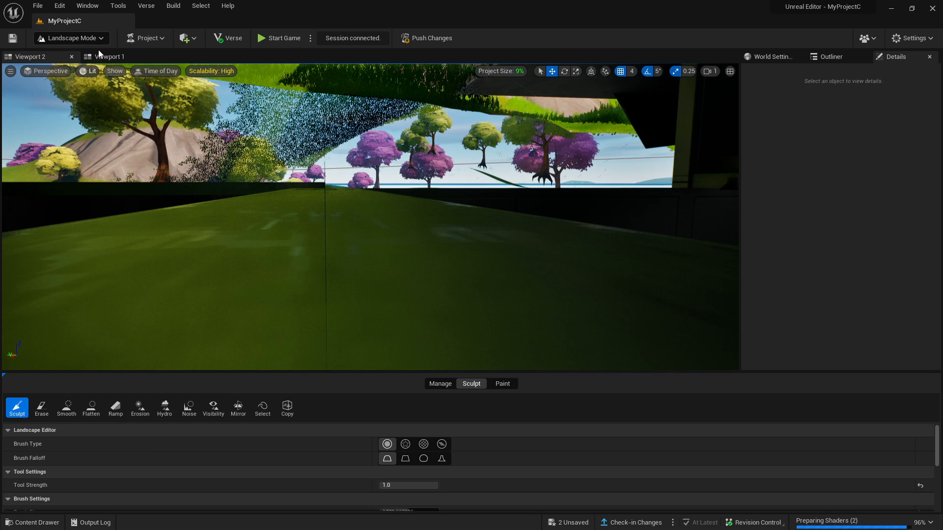
click(99, 43)
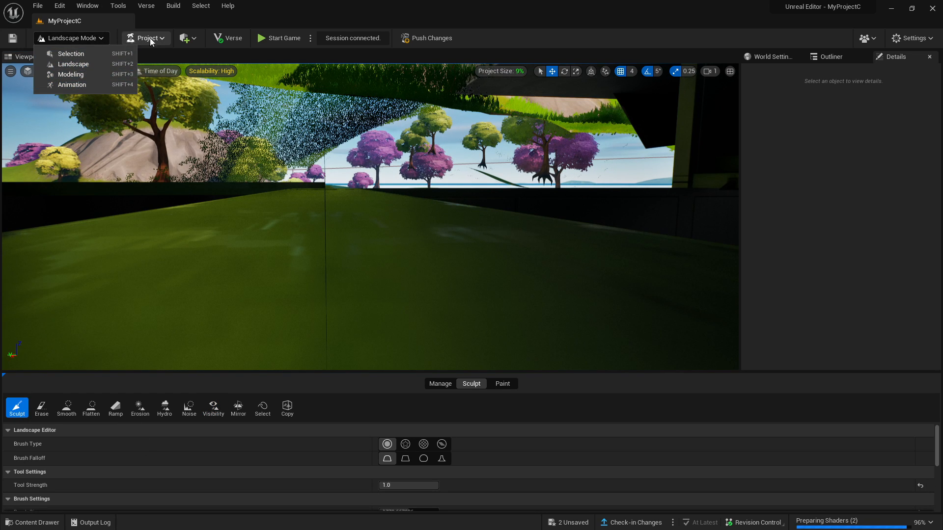
click(192, 42)
mouse_move(232, 140)
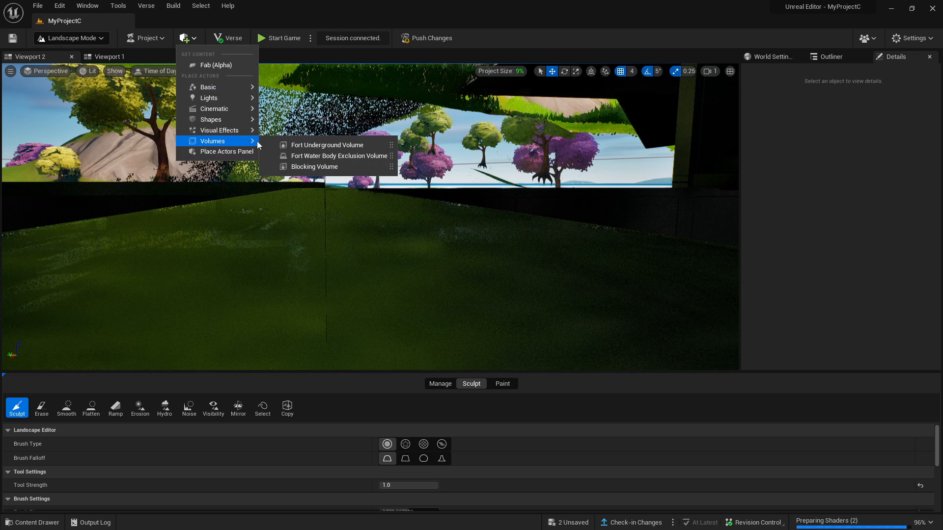
click(323, 145)
key(w)
mouse_move(414, 288)
right_down()
mouse_move(423, 302)
mouse_move(414, 288)
right_up()
key(s)
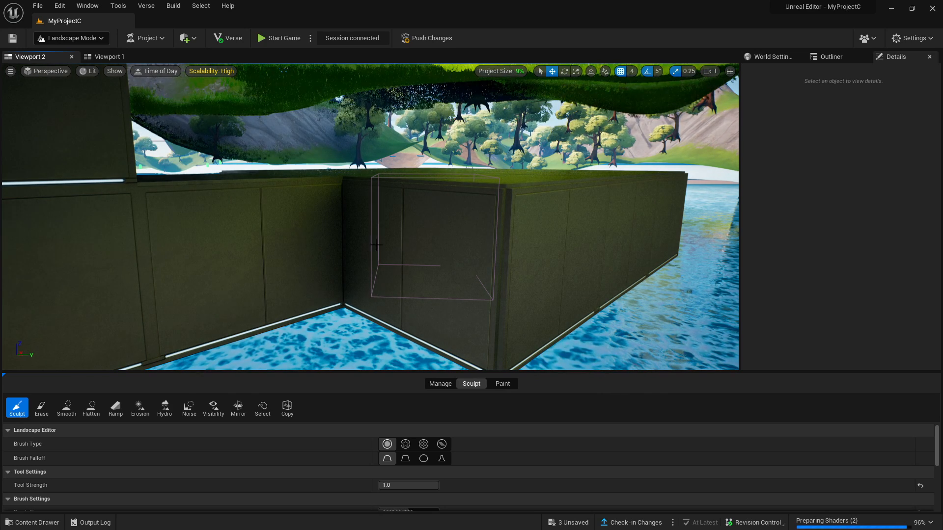
key(shift+1)
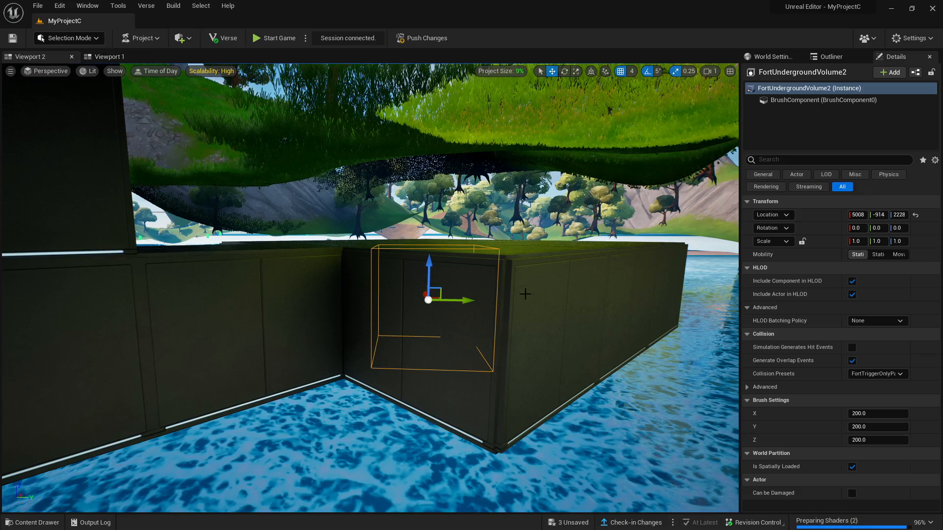
Set the mobility of the underground volume to Stationary
right_drag(566, 310, 506, 311)
key(s)
right_drag(251, 257, 253, 259)
right_drag(497, 302, 545, 299)
key(a)
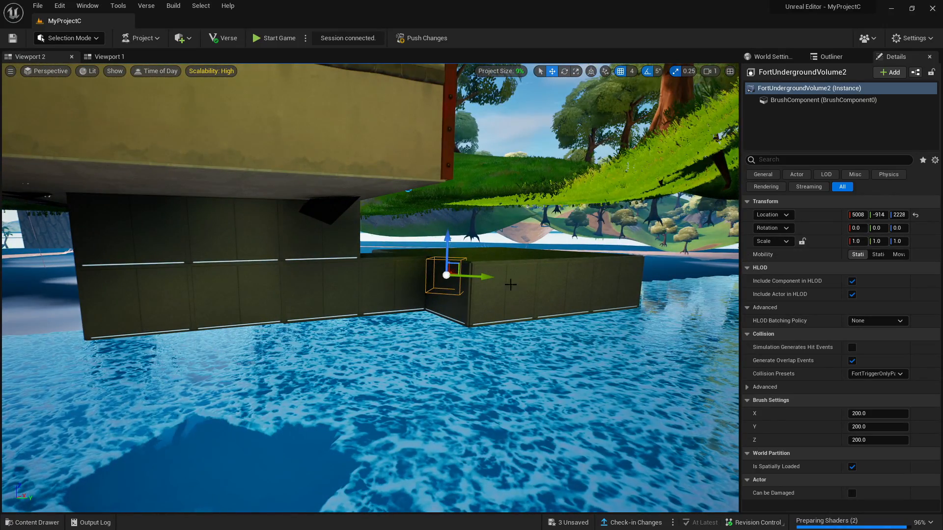
click(878, 254)
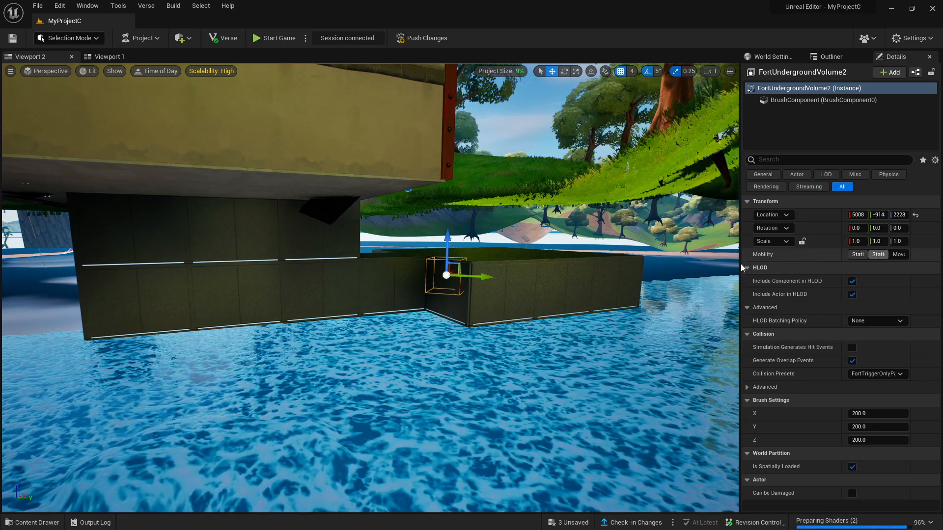
Rotate the underground volume 45° around Z, scale its height to 4.0, and resize and move it to enclose the underground rooms
right_drag(552, 294, 513, 277)
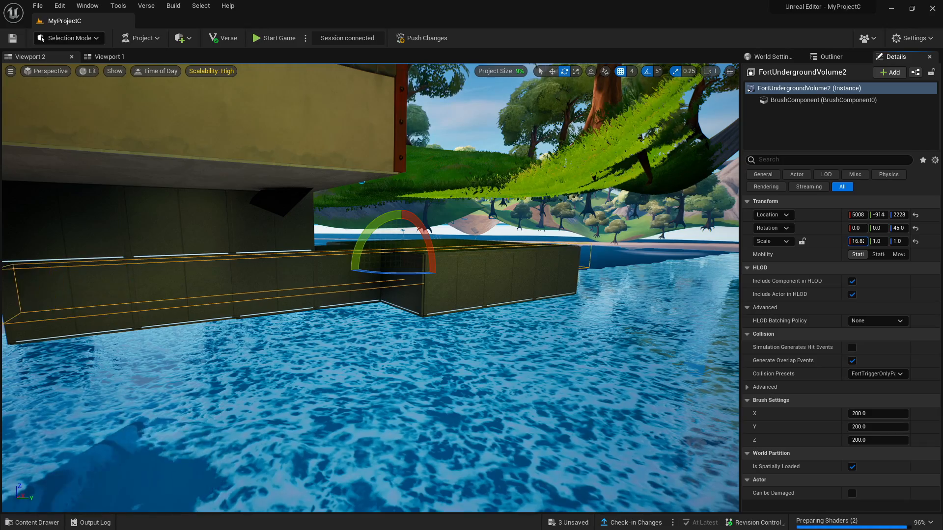
right_drag(370, 287, 528, 289)
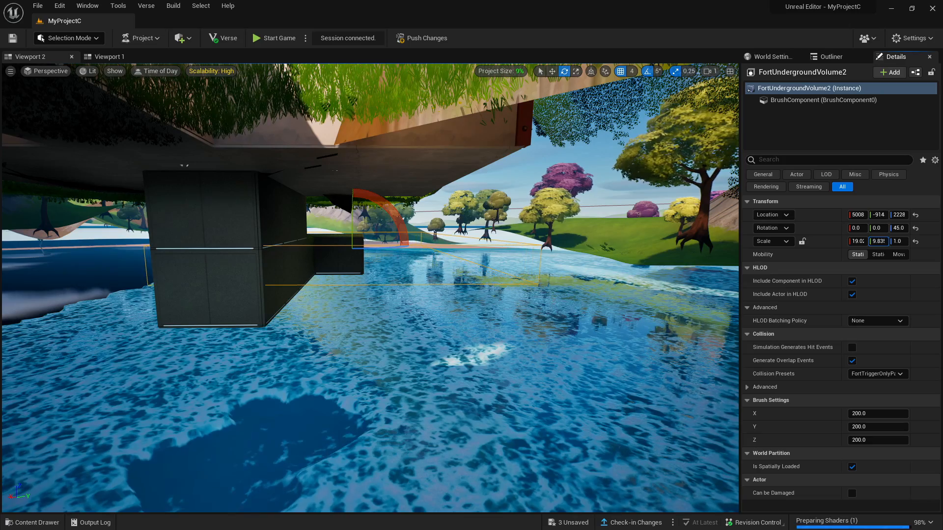
right_drag(461, 216, 403, 216)
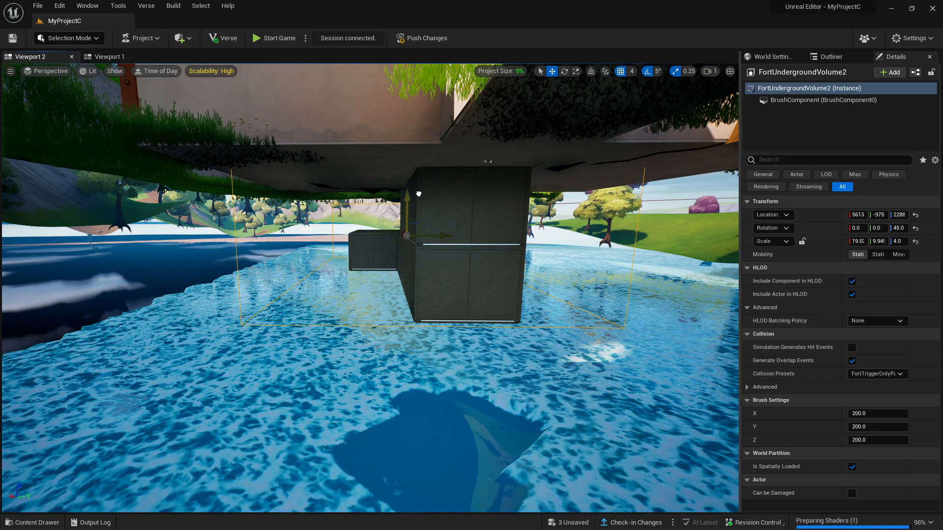
right_drag(403, 216, 356, 261)
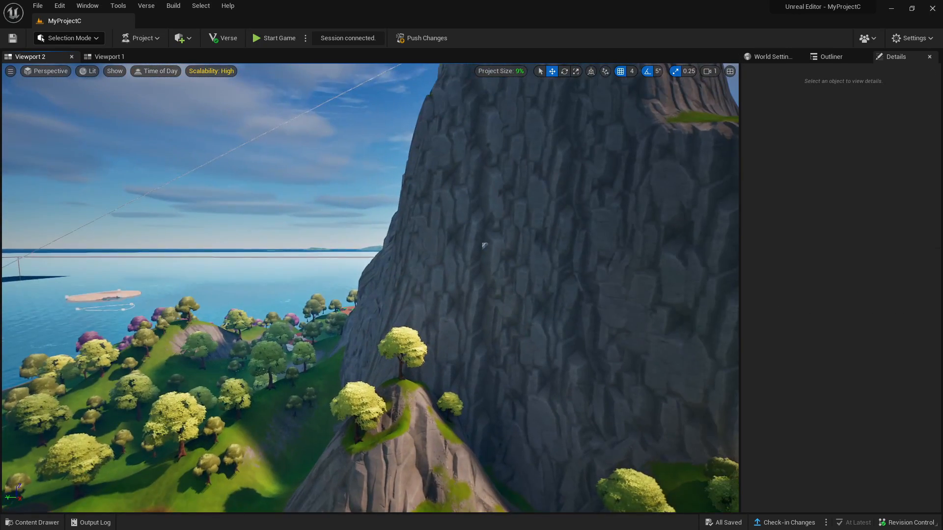
Cut an opening at the foot of the large rock mountain with the Visibility brush at a size of about 933
right_drag(482, 245, 390, 227)
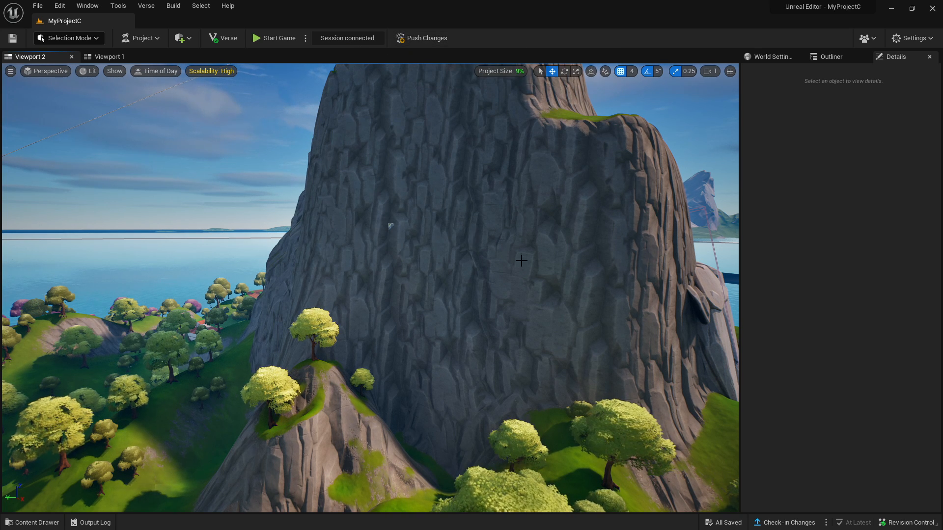
right_drag(464, 255, 345, 225)
key(a)
key(w)
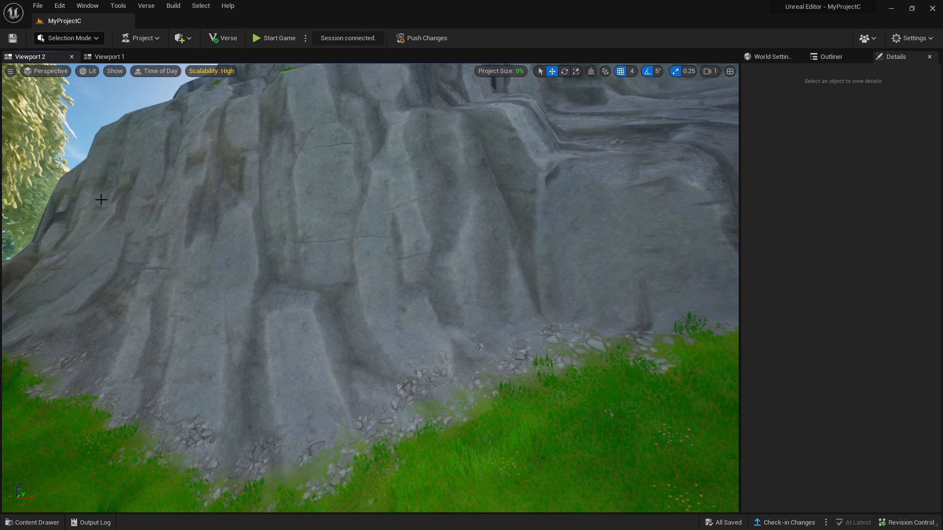
click(145, 40)
click(96, 38)
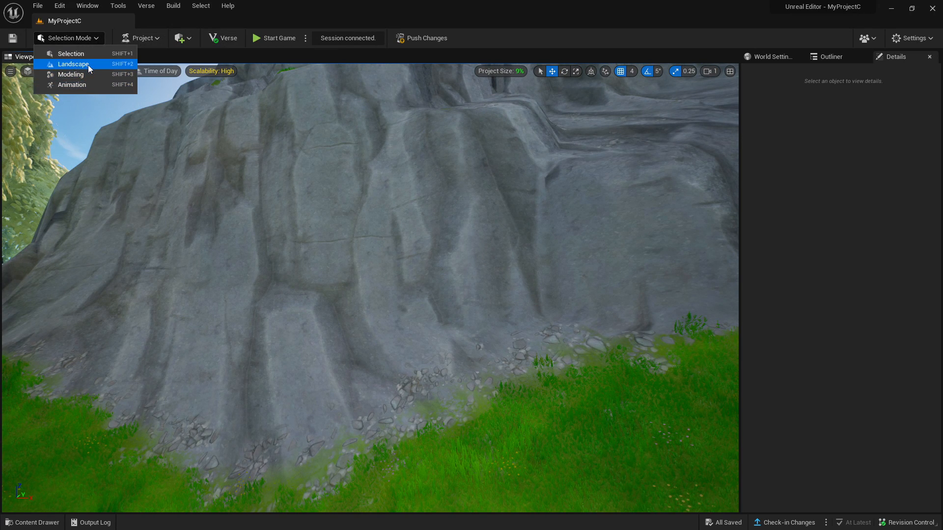
click(87, 65)
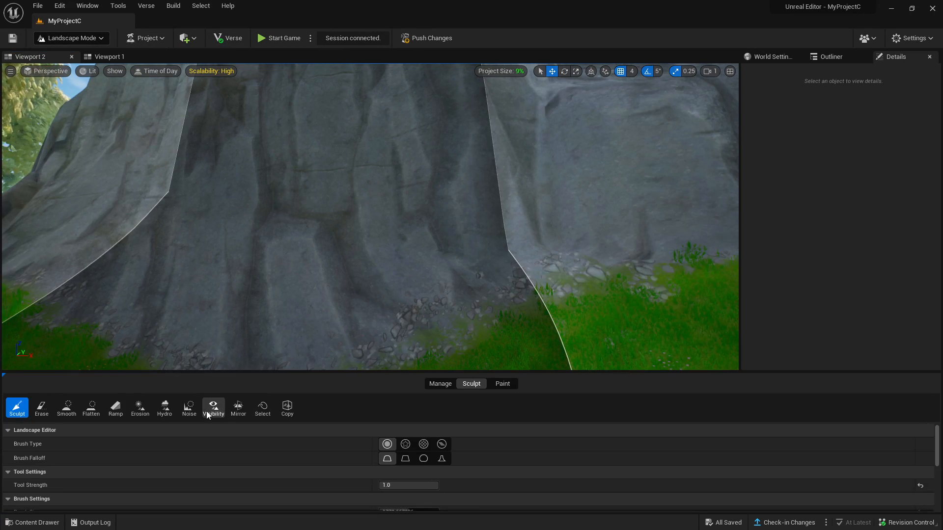
click(213, 408)
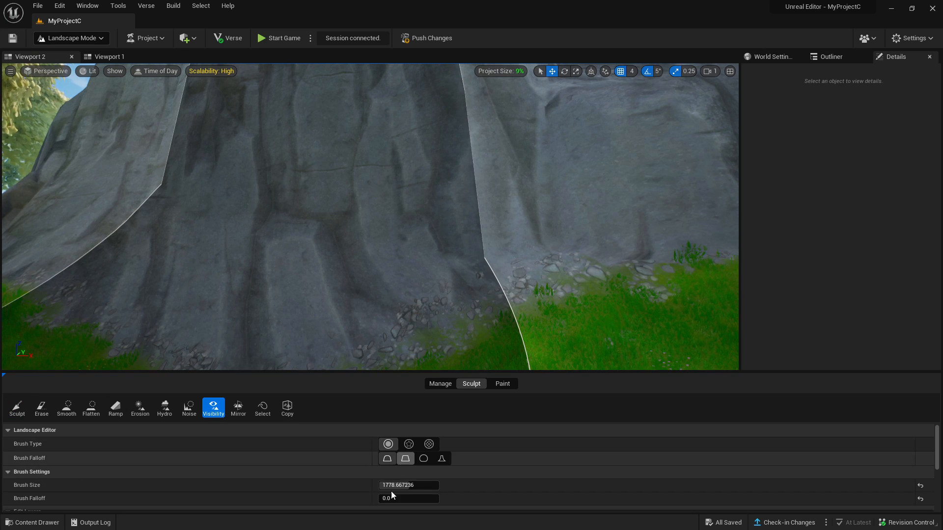
drag(393, 485, 373, 485)
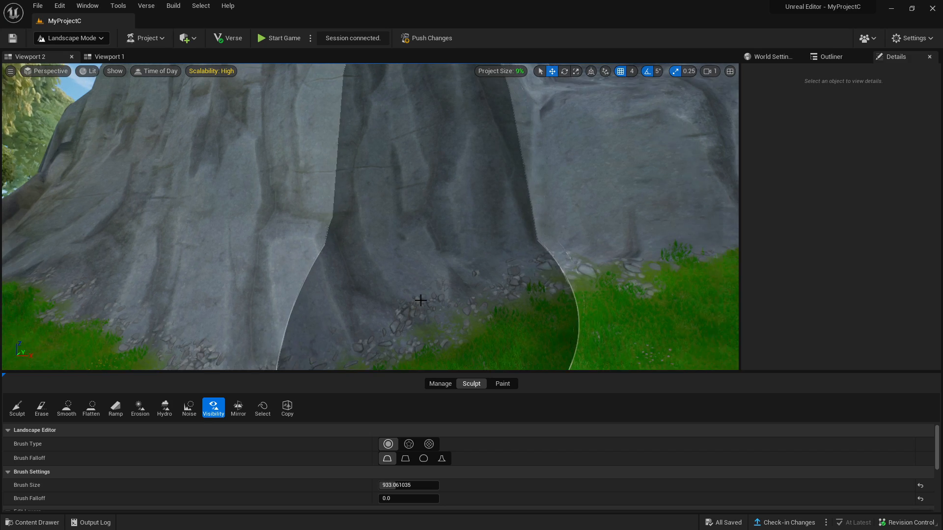
scroll(420, 301, down, 8)
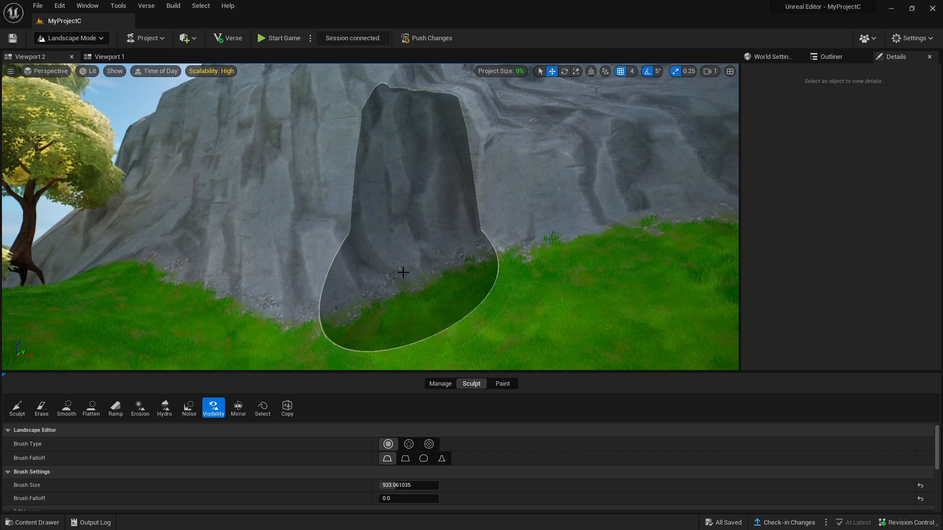
click(406, 272)
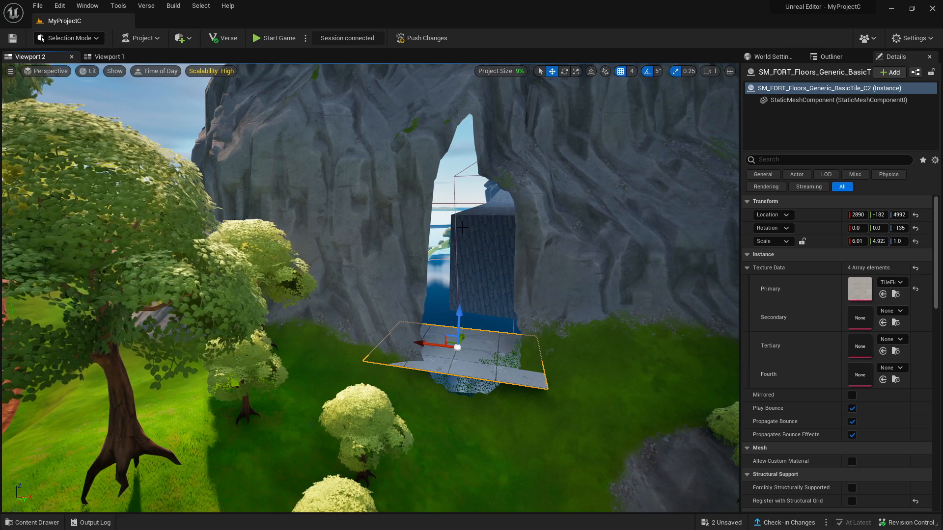
Push the changes to the running Fortnite session, saving the edited landscape and floor tile
click(423, 39)
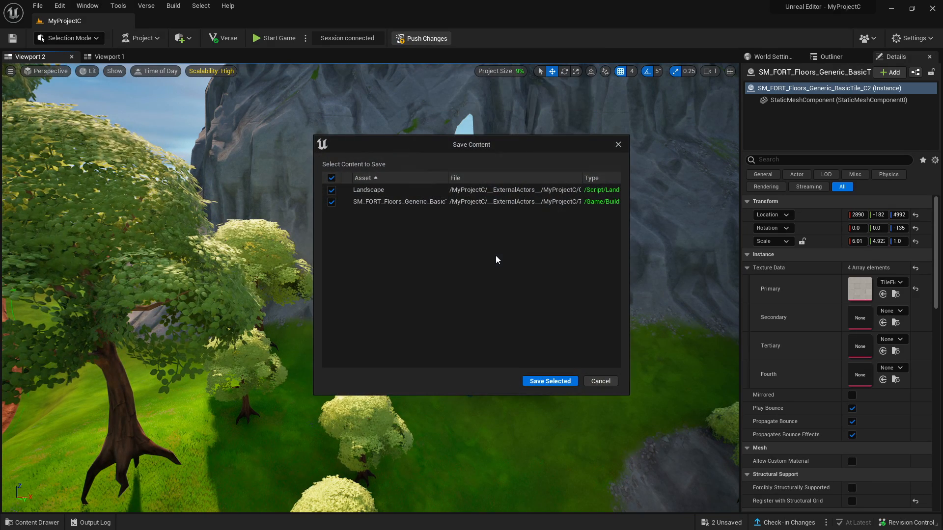
click(549, 382)
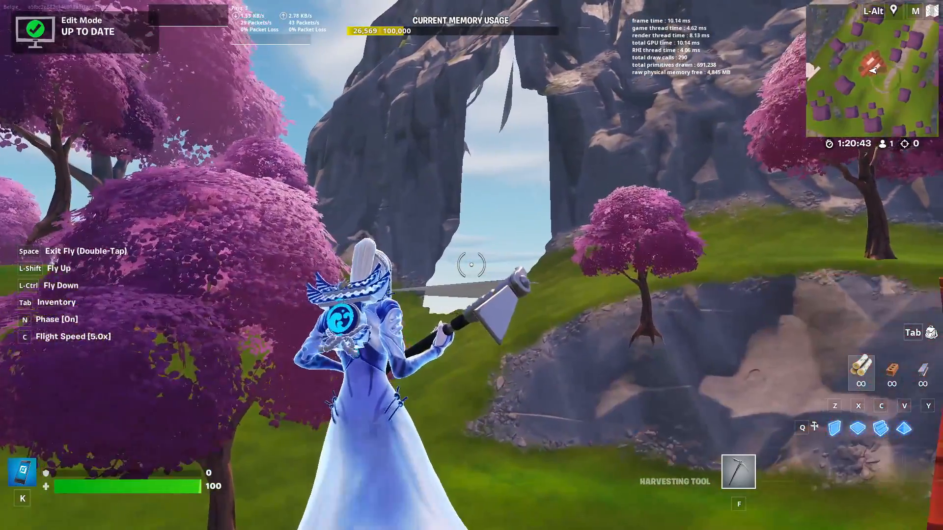
click(471, 265)
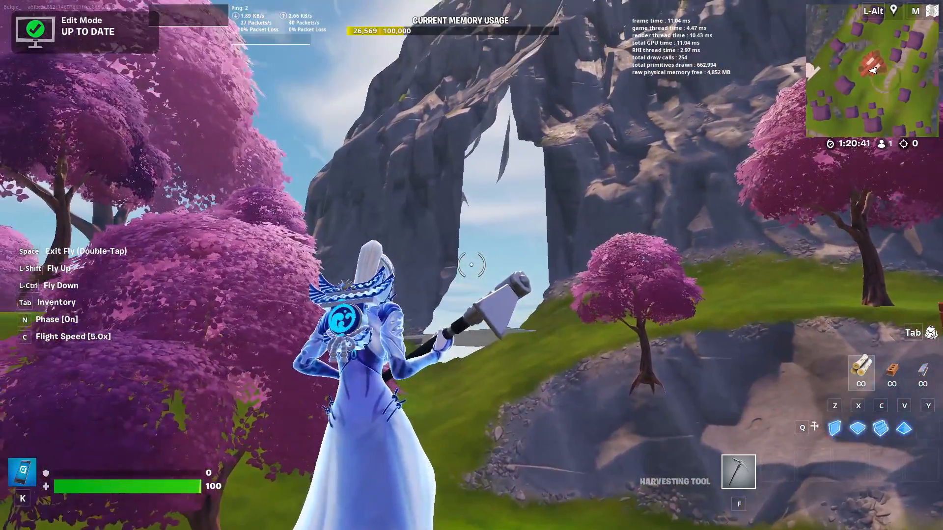
Fly to the mountain opening in the game session, leave flight and examine the cut and its floor tile on foot
key(w)
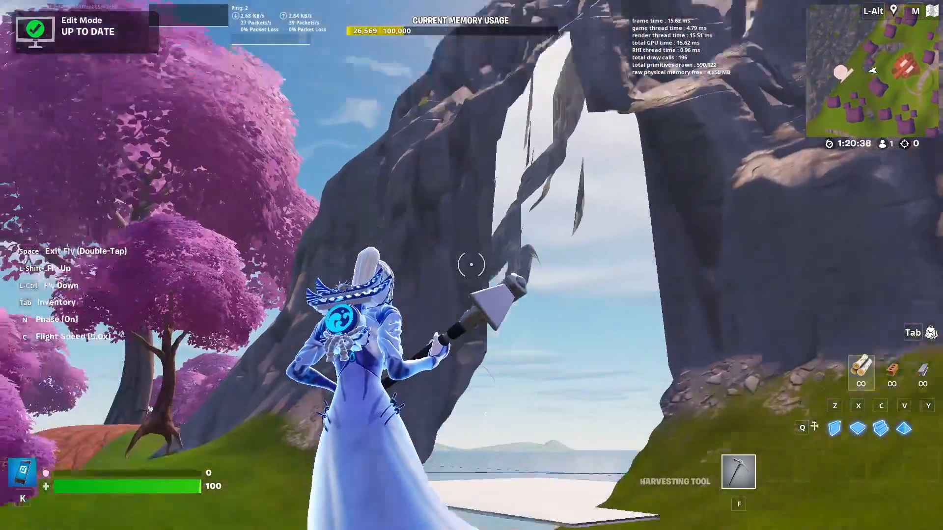
key(w)
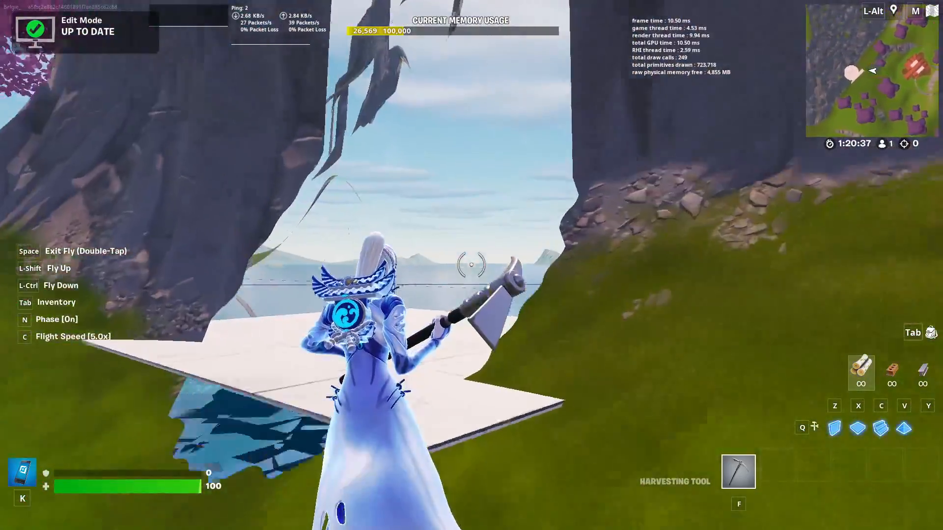
key(space)
key(space)
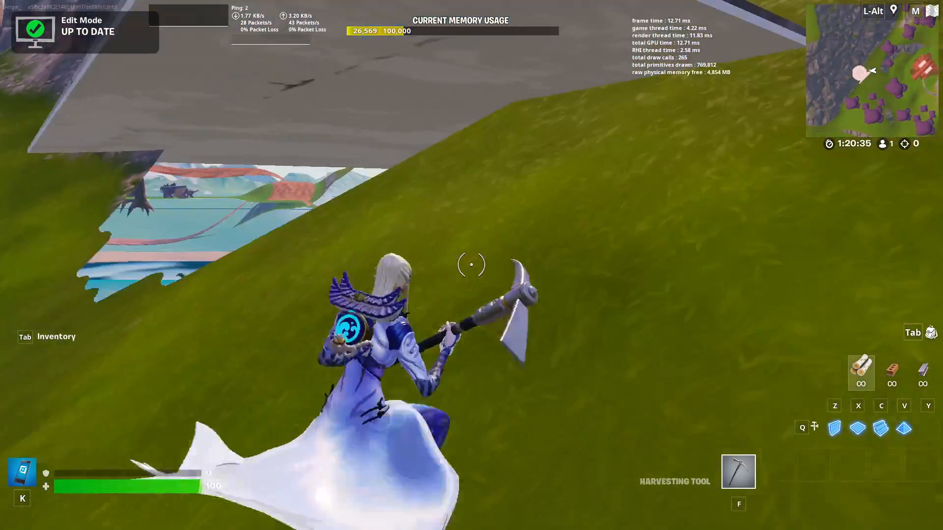
key(w)
key(space)
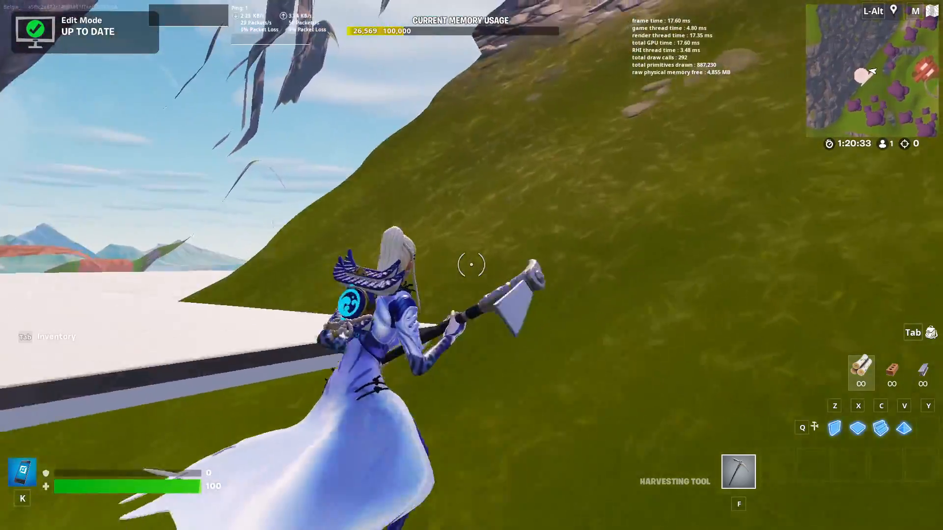
key(shift)
key(w)
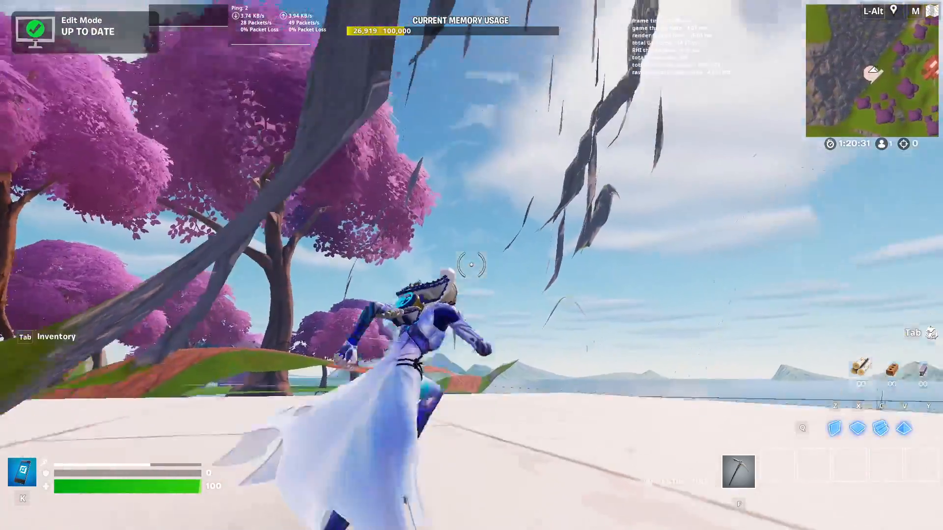
key(w)
key(c)
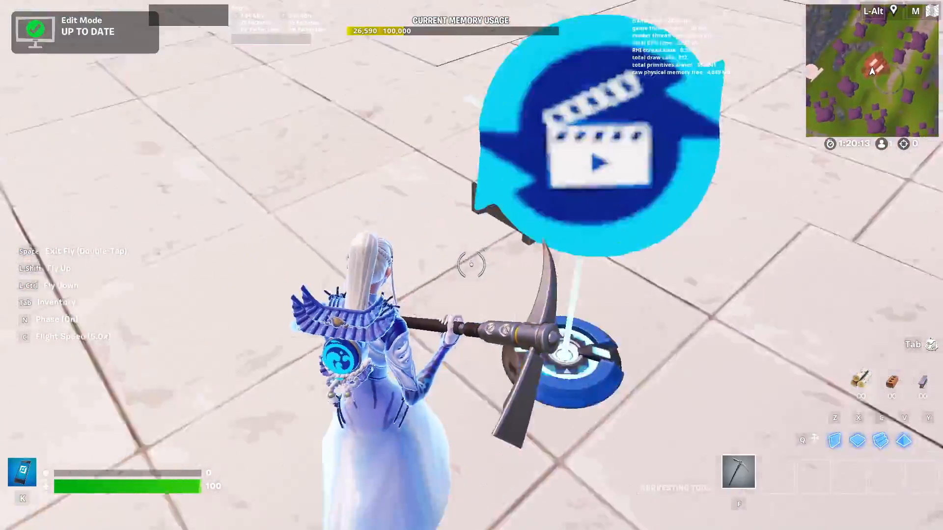
Inspect the underground corridor up to the vault door on foot, and fly back out above the landscape
key(w)
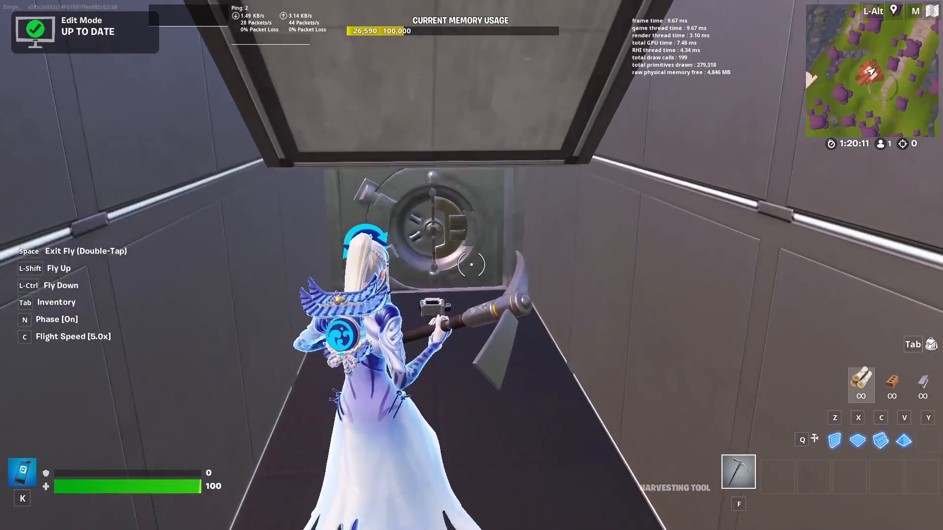
key(w)
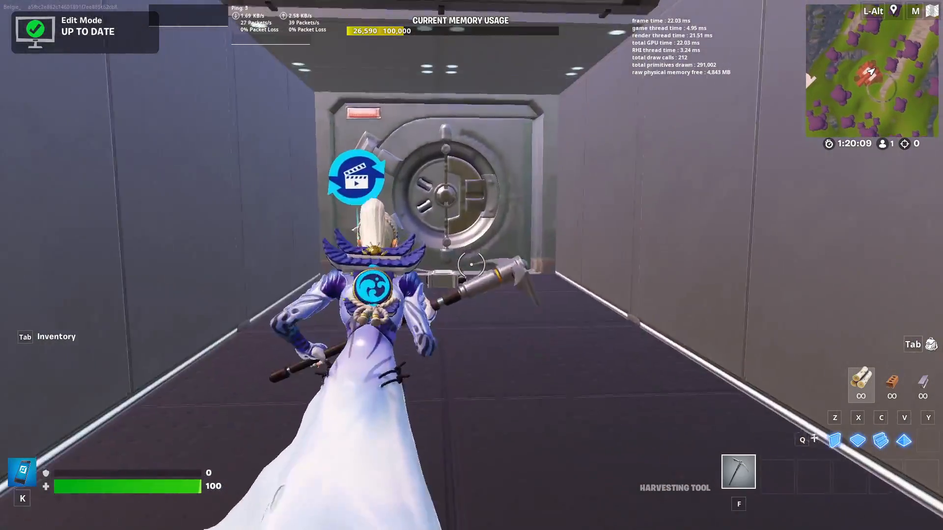
key(space)
key(space)
key(w)
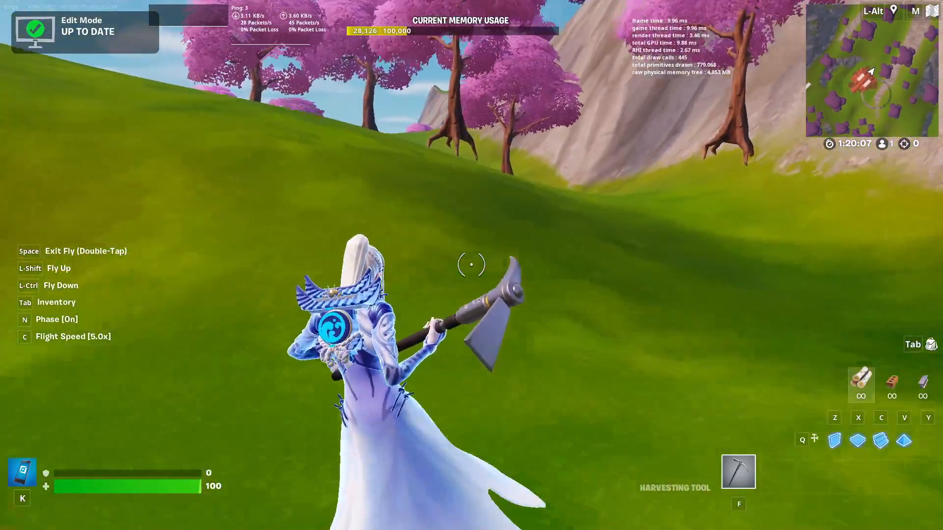
Fly over the surrounding hills and examine the mountain opening from a distance
key(w)
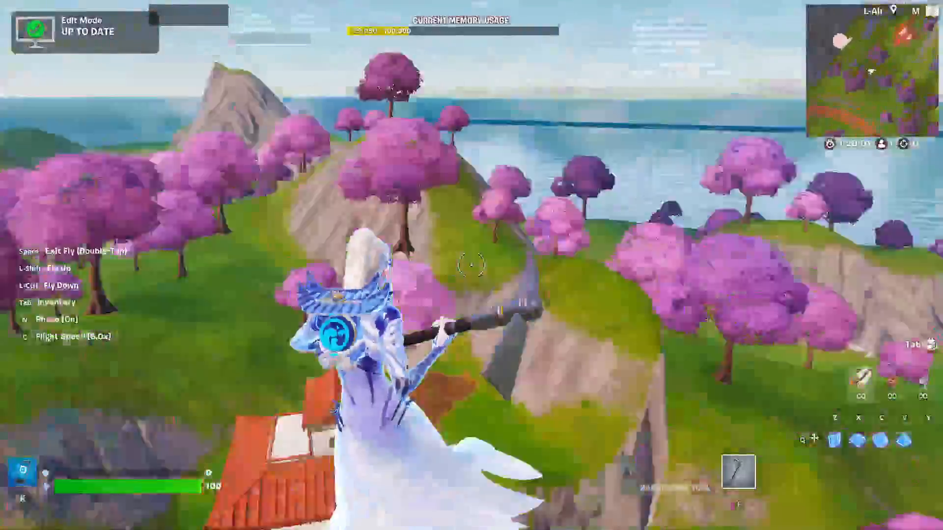
key(s)
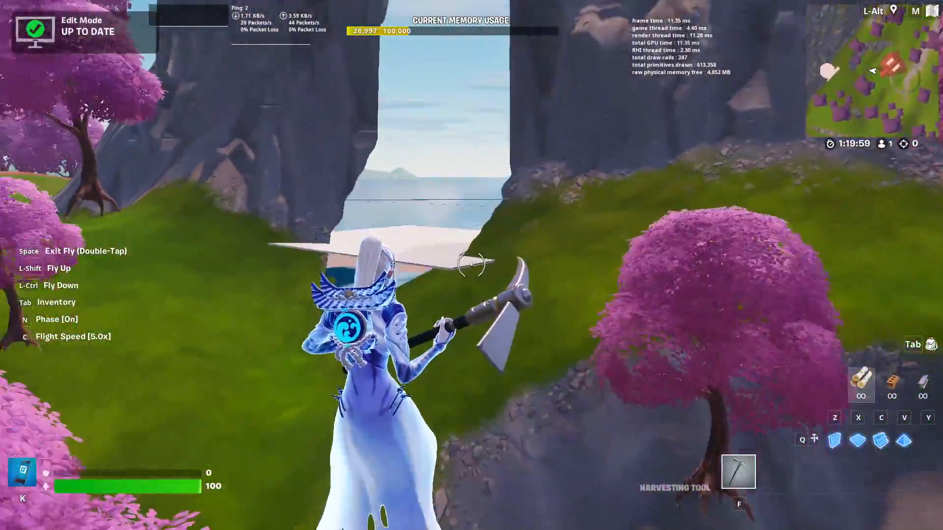
key(a)
key(a)
key(s)
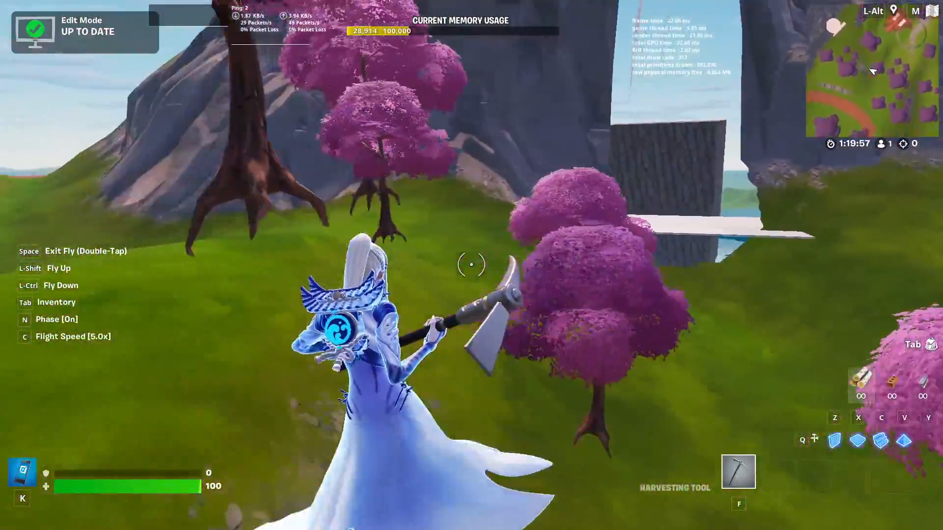
key(w)
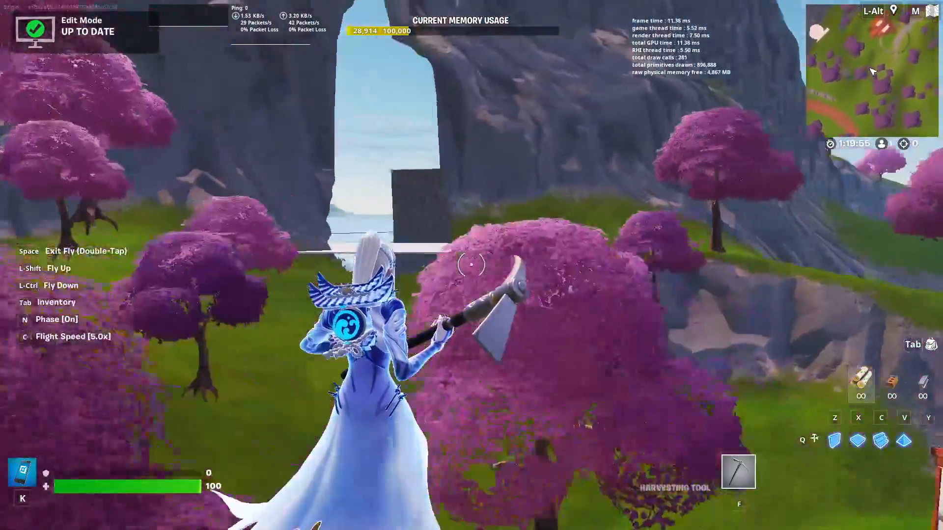